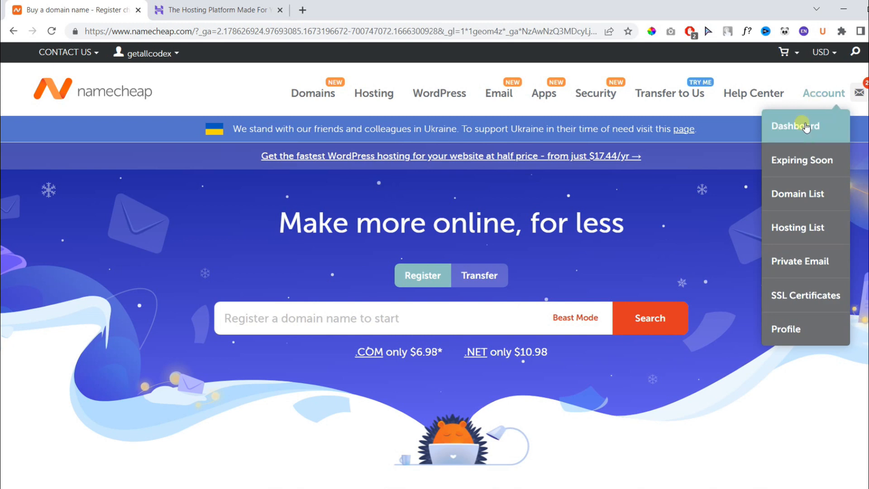
- Reach the Namecheap domain list and choose Manage for domainash.com
click(806, 128)
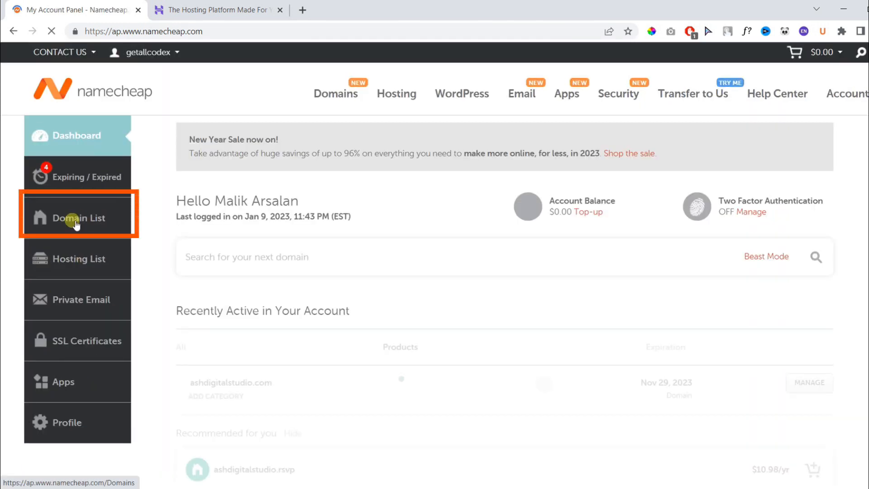
click(76, 220)
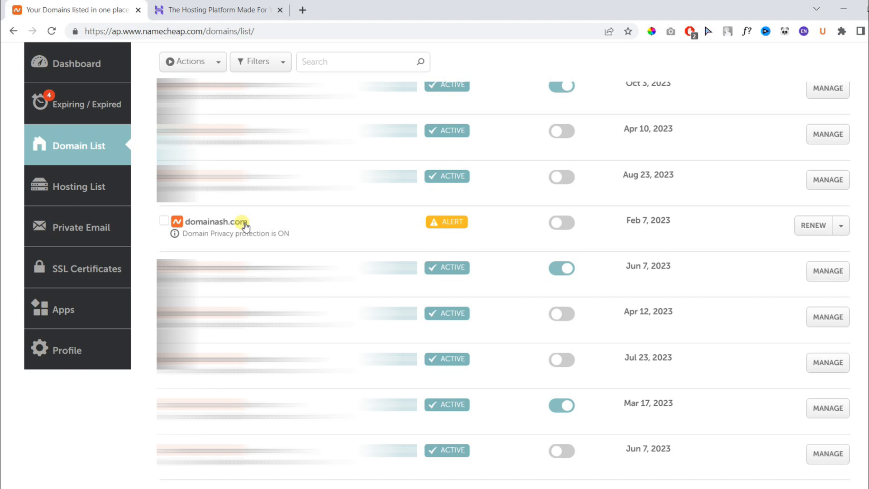
click(840, 225)
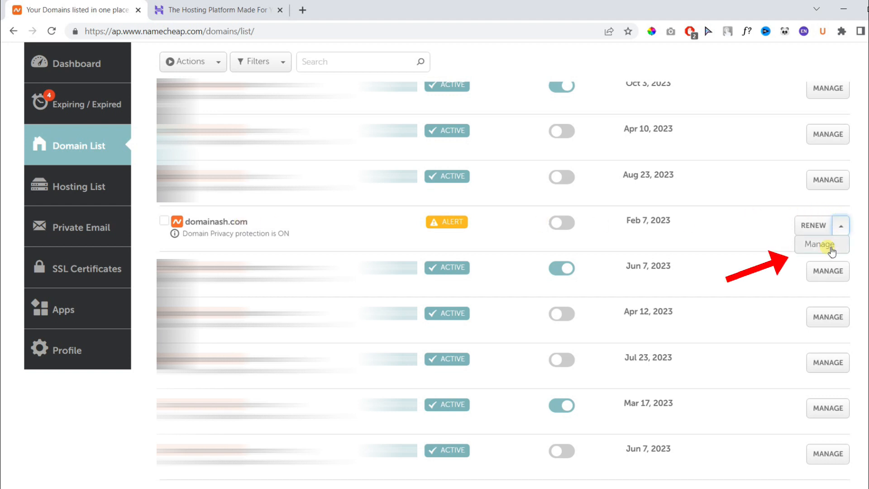
click(827, 245)
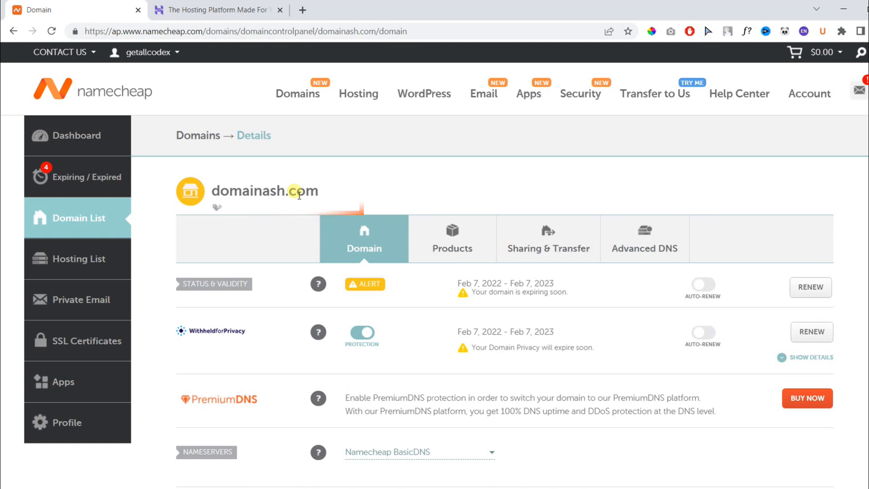
scroll(299, 194, down, 5)
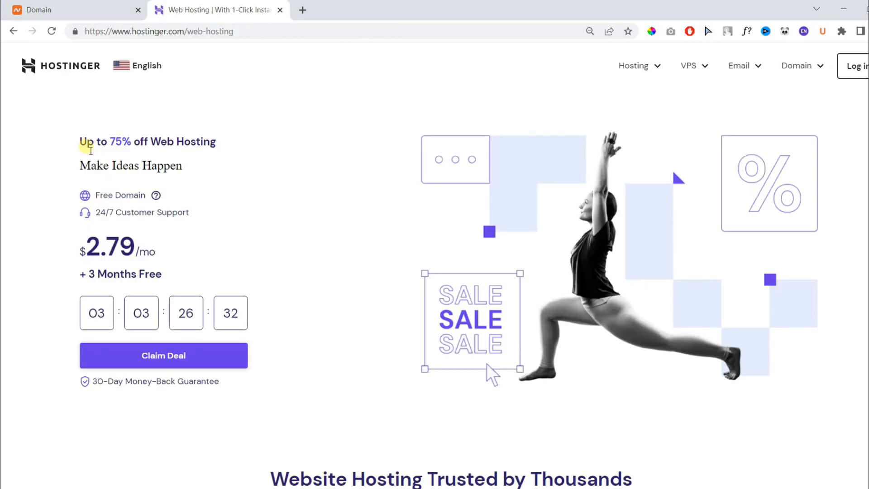
drag(90, 145, 199, 145)
scroll(196, 147, down, 8)
scroll(197, 148, down, 2)
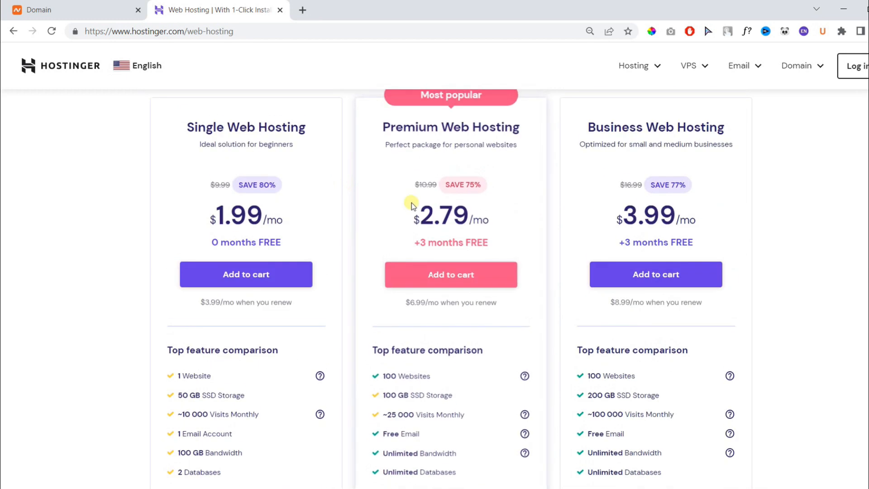
- Add the Premium Web Hosting plan to the Hostinger cart
click(474, 270)
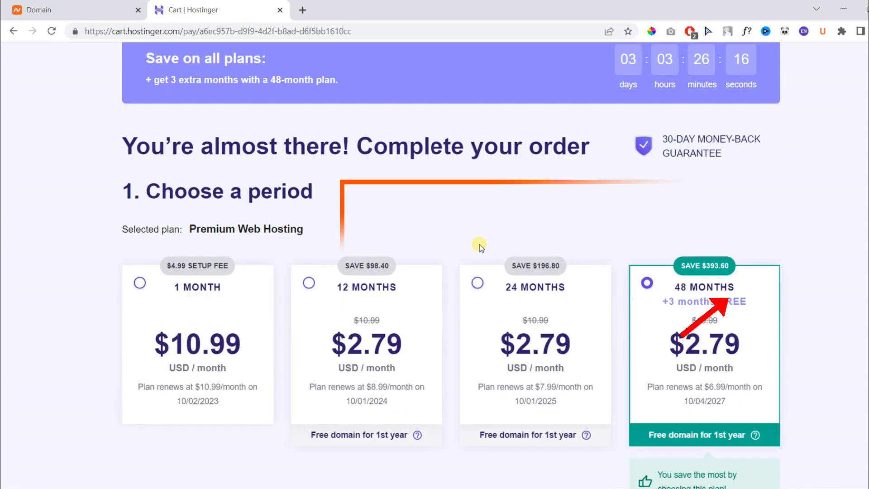
scroll(479, 246, down, 1)
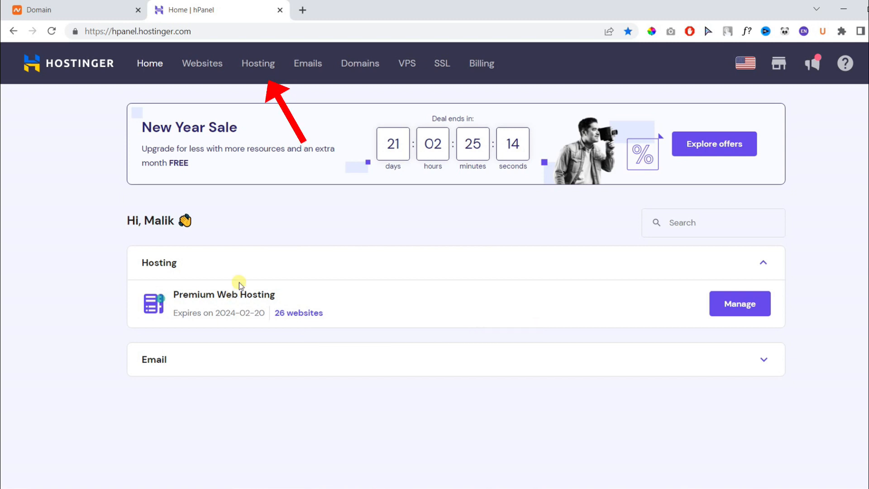
- From the hPanel Hosting list, start adding a website to the Premium plan
click(259, 63)
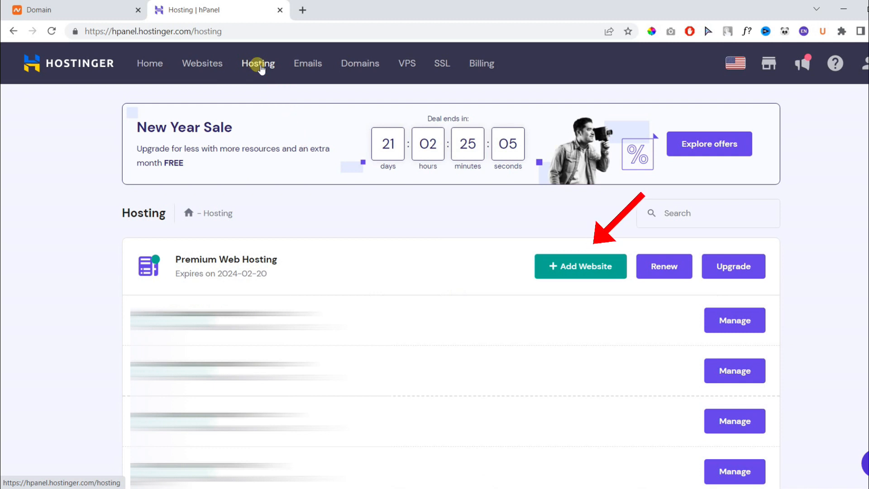
click(546, 265)
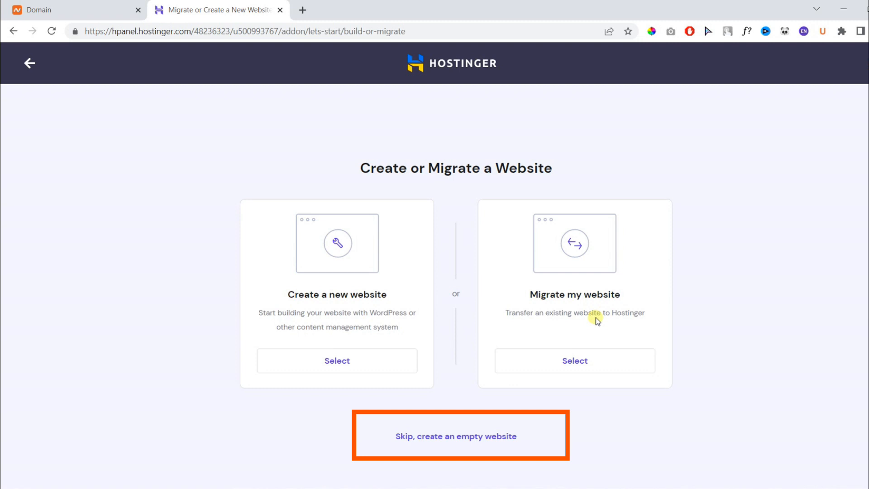
- Skip to an empty website and select Use an Existing Domain for naming it
click(473, 436)
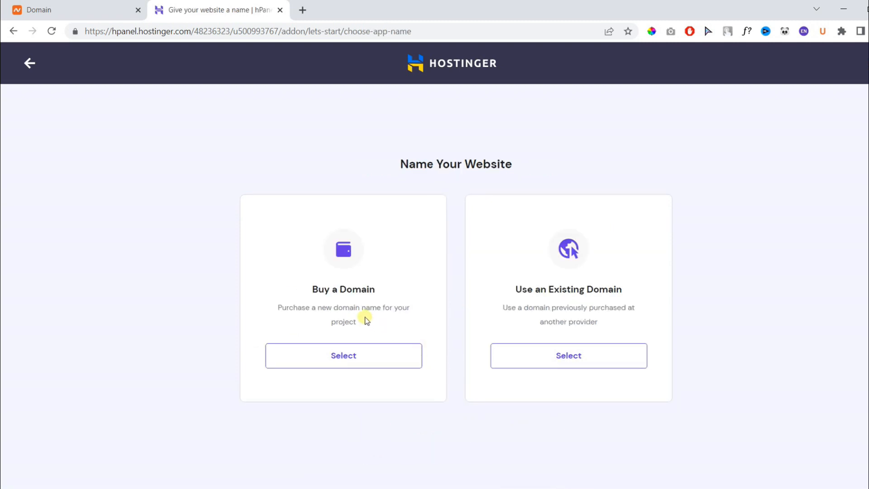
click(360, 355)
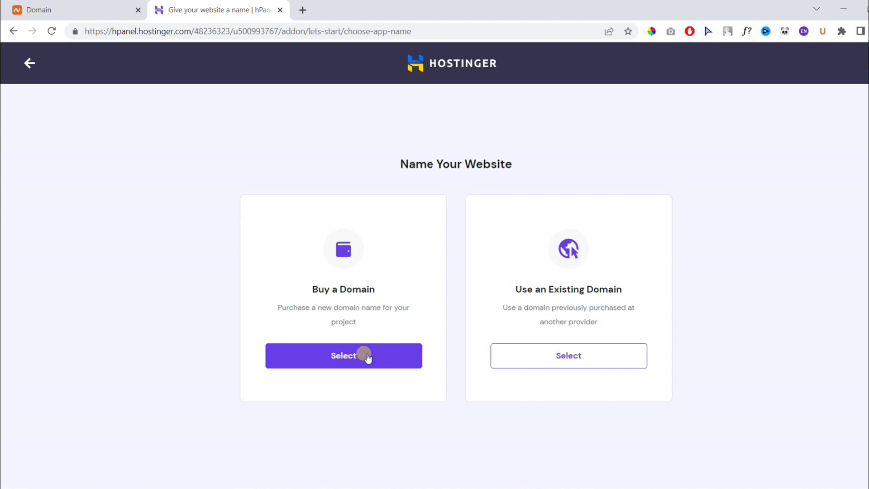
click(504, 357)
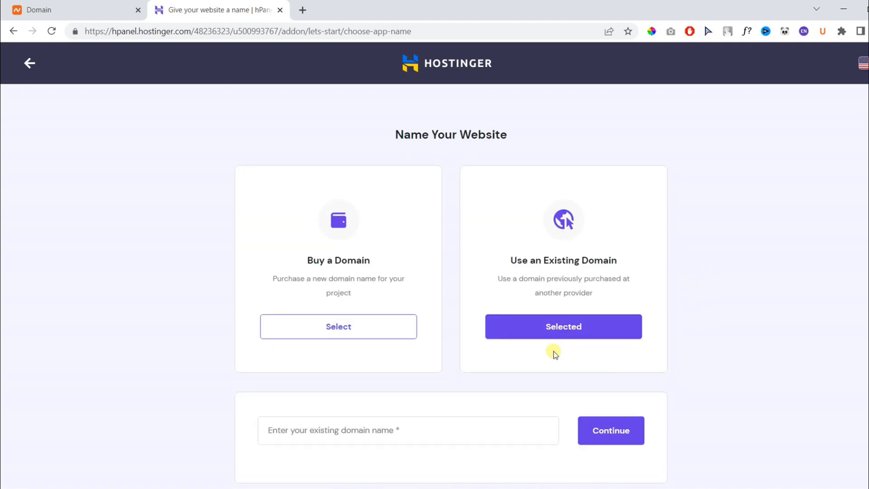
scroll(455, 367, down, 1)
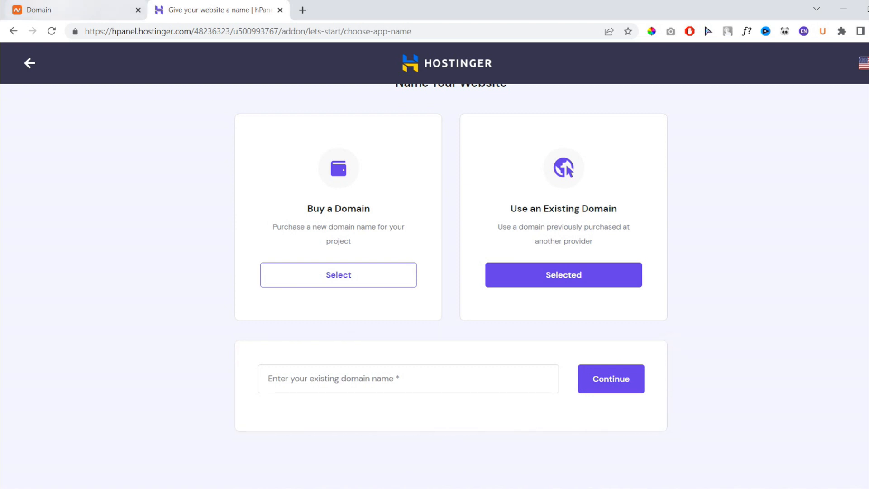
- Copy domainash.com from the Namecheap domain details tab
key(ctrl+Tab)
click(277, 157)
double_click(298, 191)
key(ctrl+c)
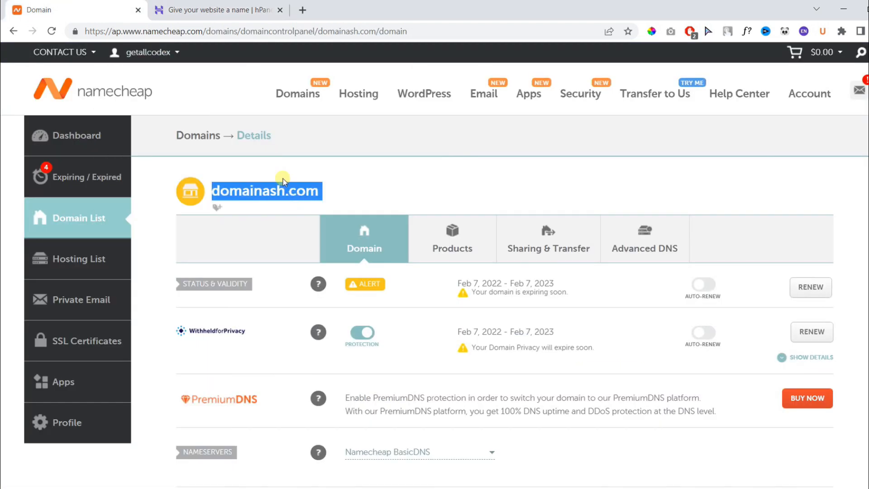
- Paste domainash.com as the existing domain in Hostinger and continue to its nameserver summary
click(217, 10)
click(375, 378)
key(ctrl+v)
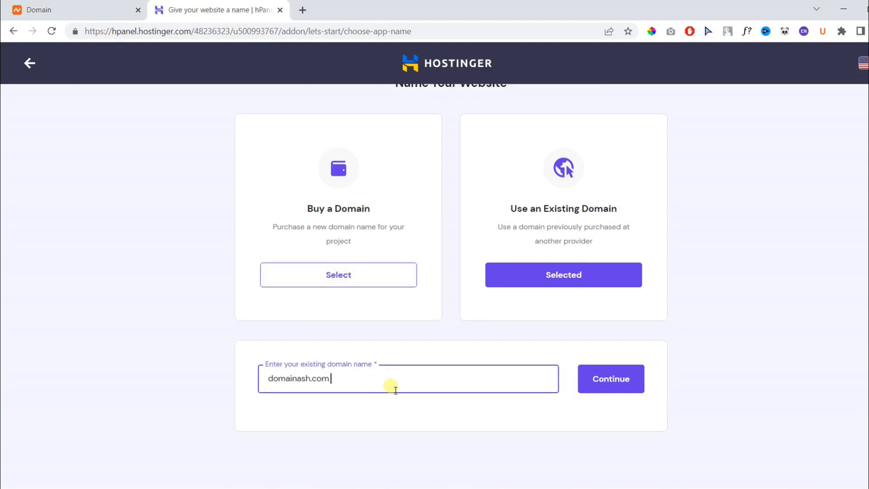
click(630, 386)
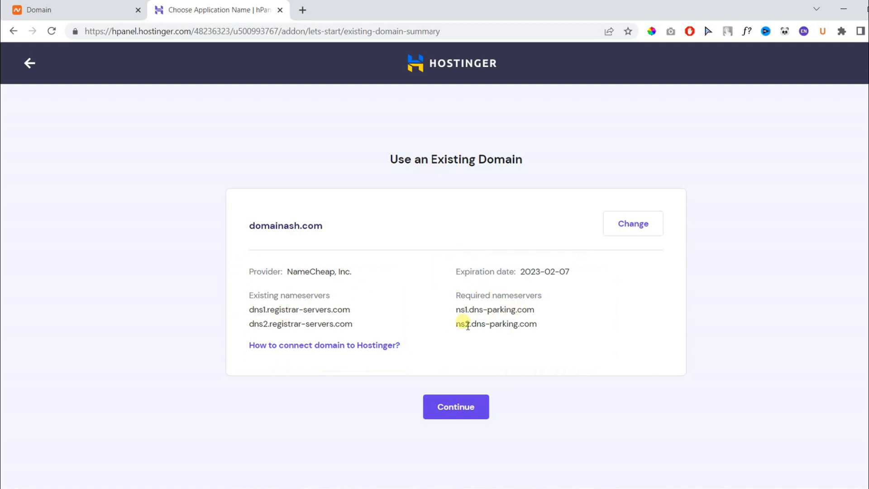
- Finish the domainash.com website setup and enter its Manage Site control panel
click(457, 406)
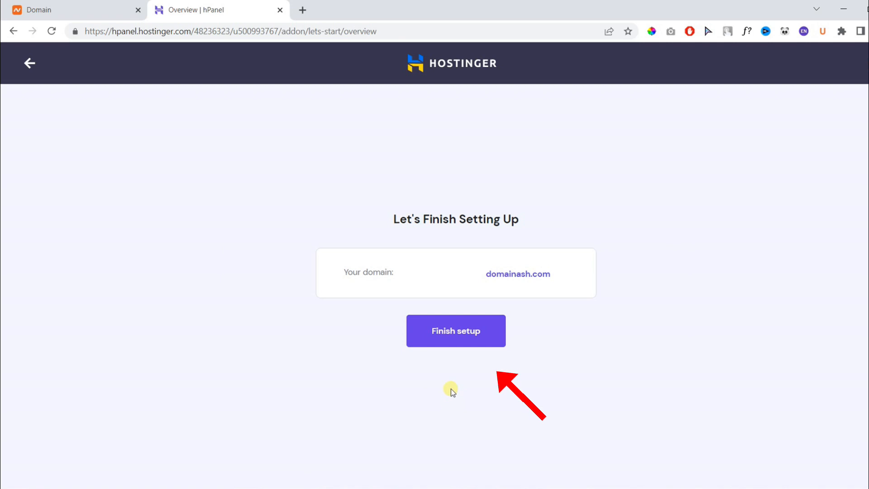
click(451, 333)
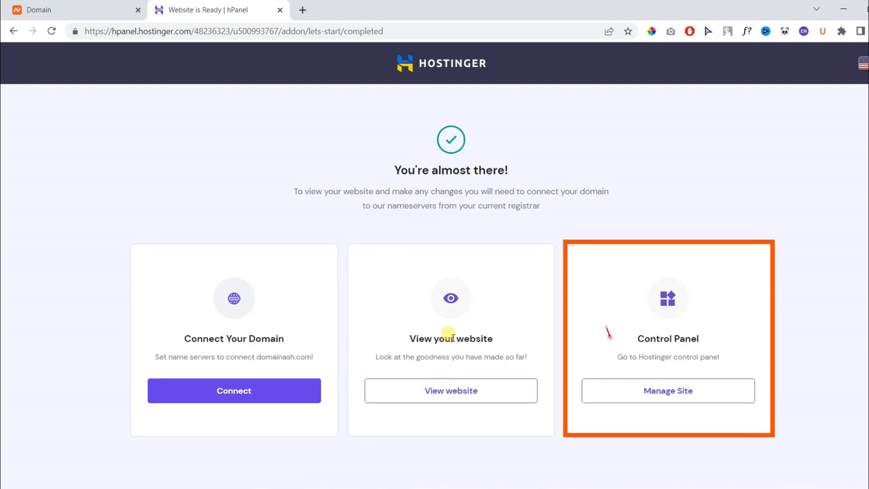
click(664, 390)
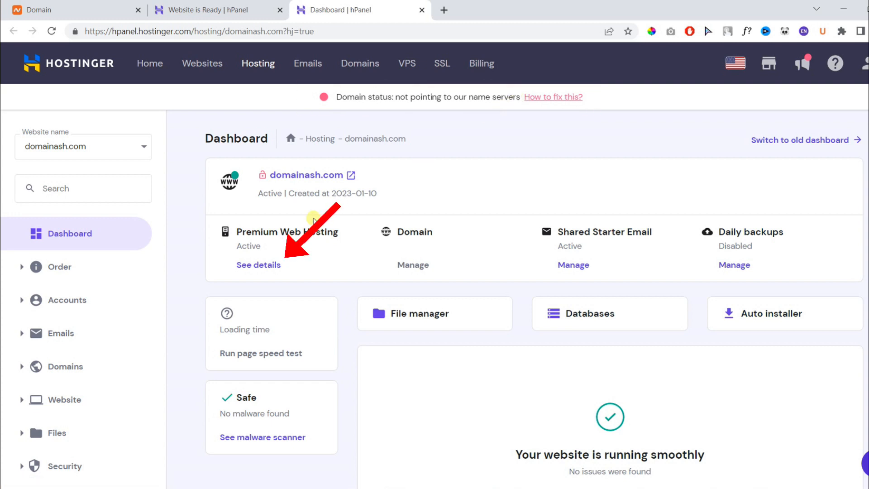
- Copy the website IP address from the hosting plan details and return to the Namecheap tab
click(269, 265)
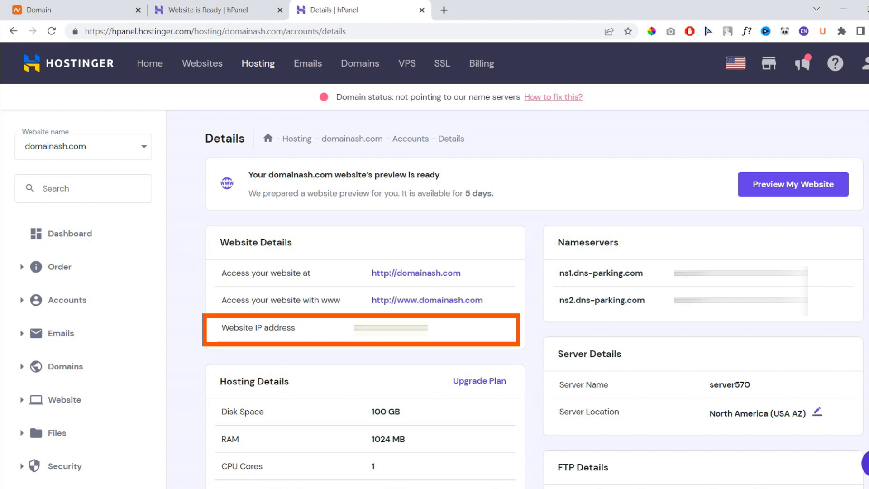
drag(355, 327, 428, 330)
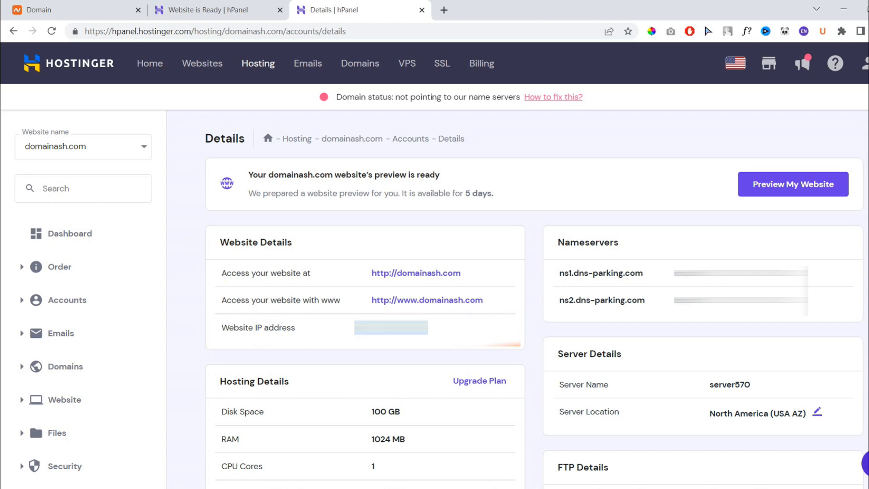
right_click(429, 330)
click(435, 346)
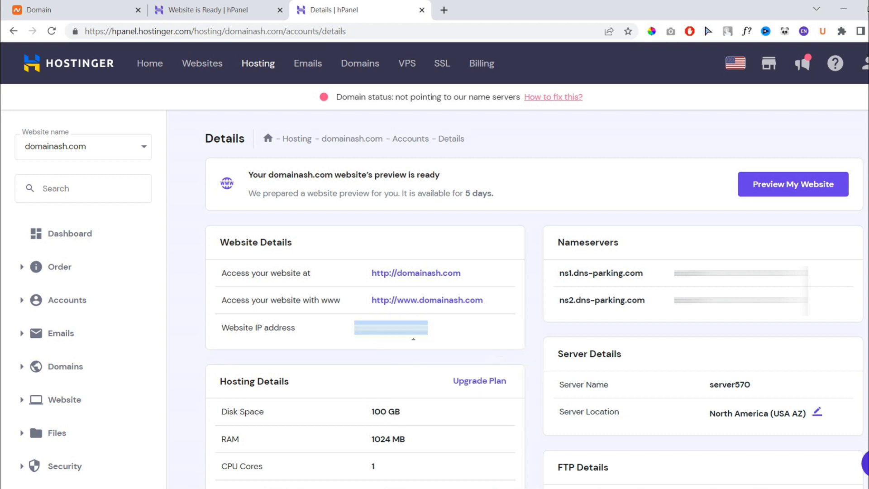
click(38, 10)
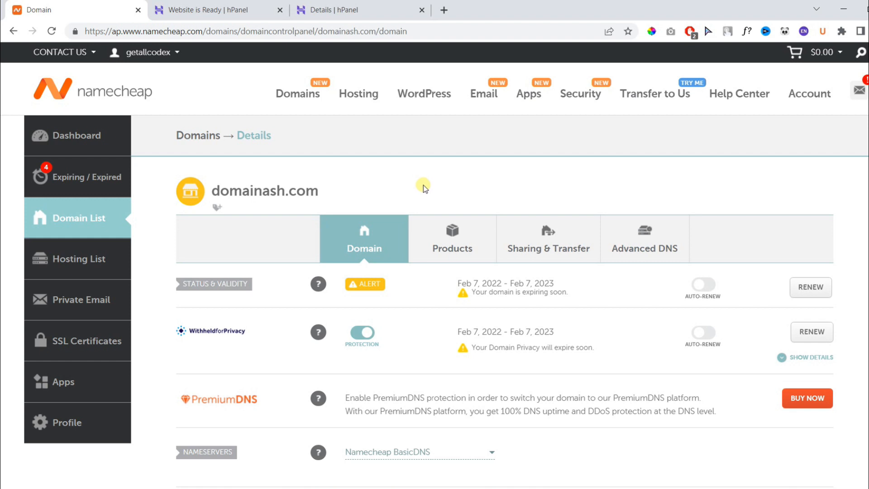
- Go to the Advanced DNS section for domainash.com
click(646, 246)
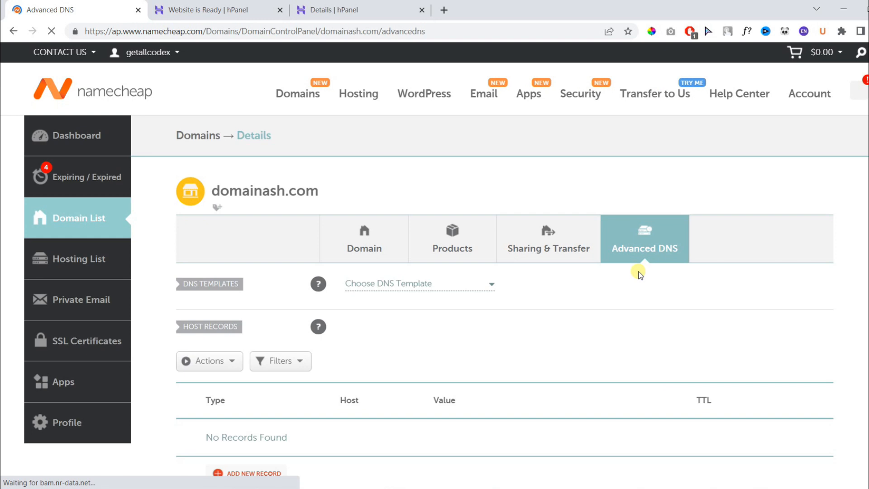
scroll(637, 274, down, 5)
scroll(637, 274, up, 5)
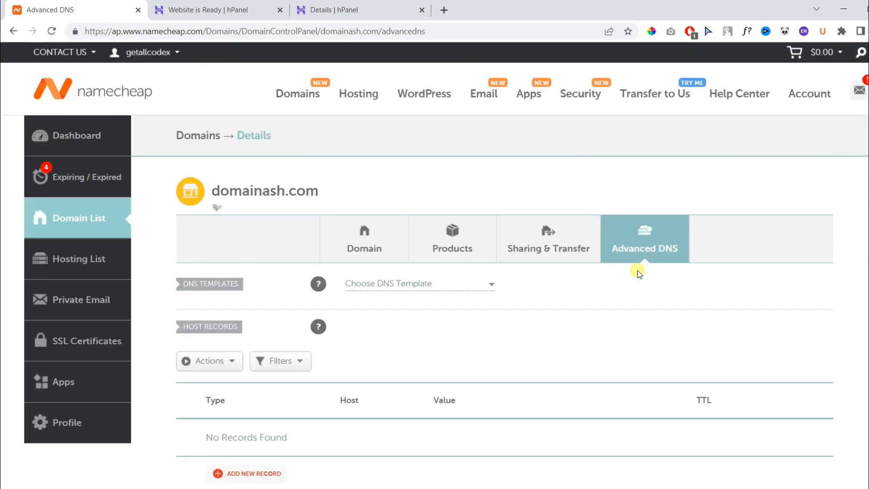
scroll(636, 274, down, 3)
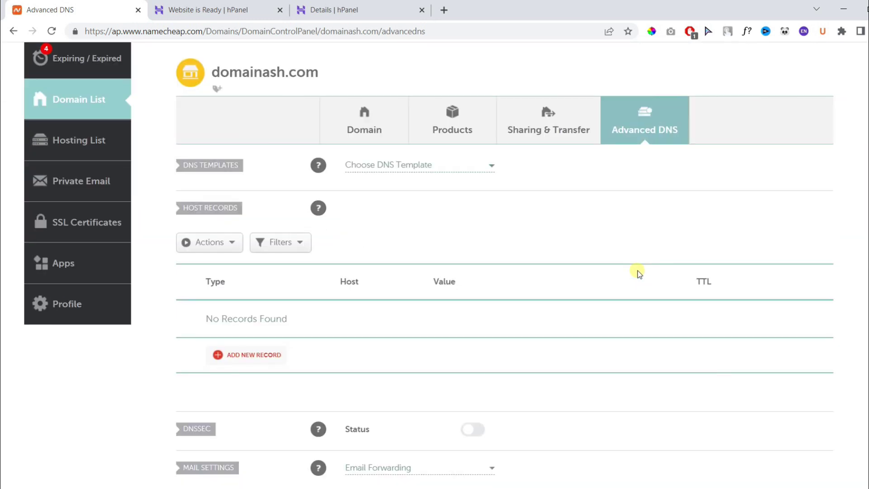
- Save a new A record with host @ and the copied Hostinger IP as its value
click(242, 360)
click(251, 192)
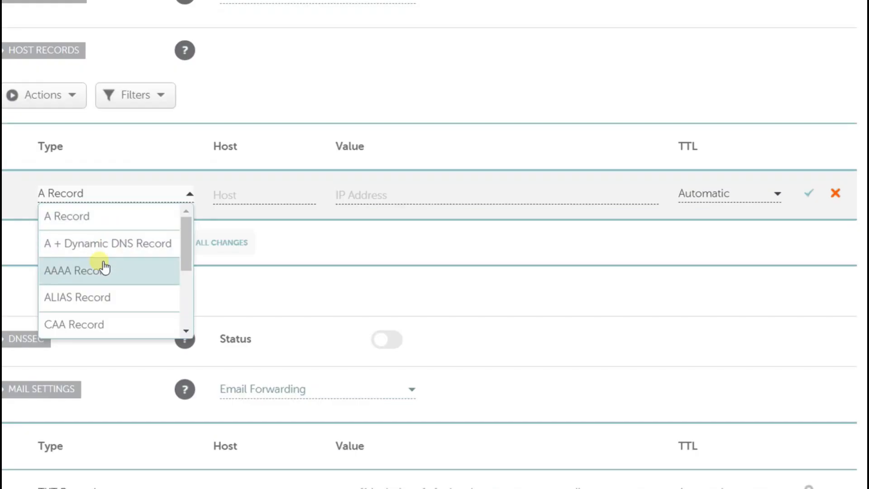
scroll(101, 258, down, 2)
scroll(102, 258, down, 1)
scroll(102, 251, up, 3)
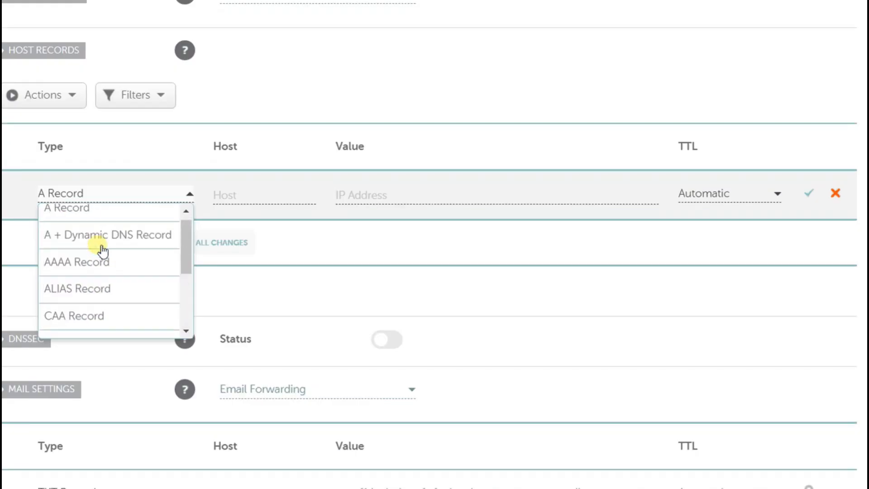
scroll(102, 249, up, 1)
click(109, 217)
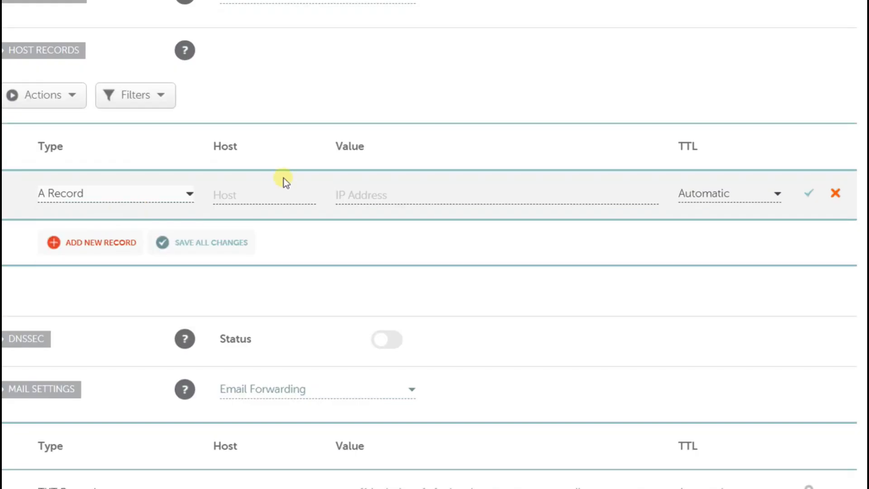
click(261, 194)
text(@)
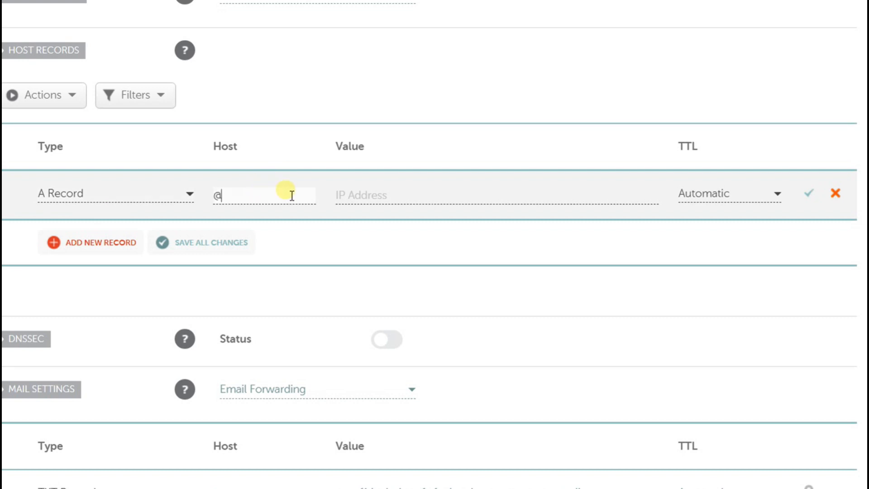
click(333, 196)
text([masked IP address])
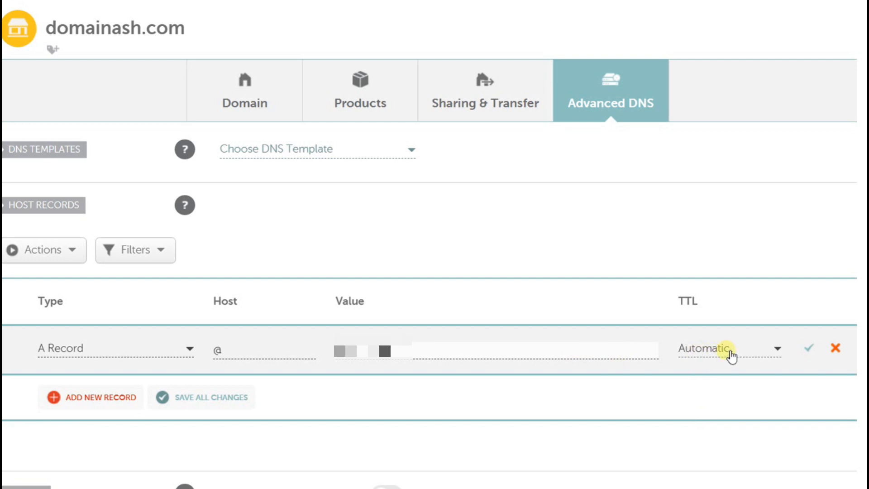
click(810, 351)
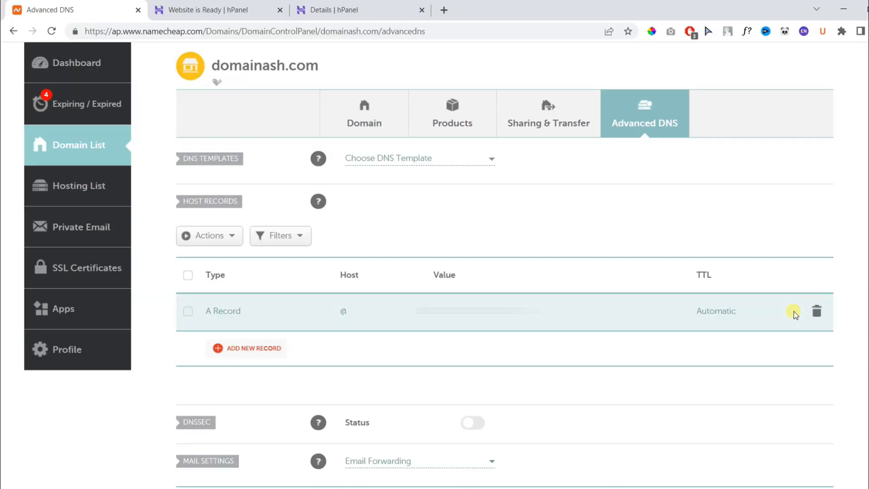
- Check the hPanel domain status, then visit domainash.com in a new tab and reload the unreachable page
click(340, 9)
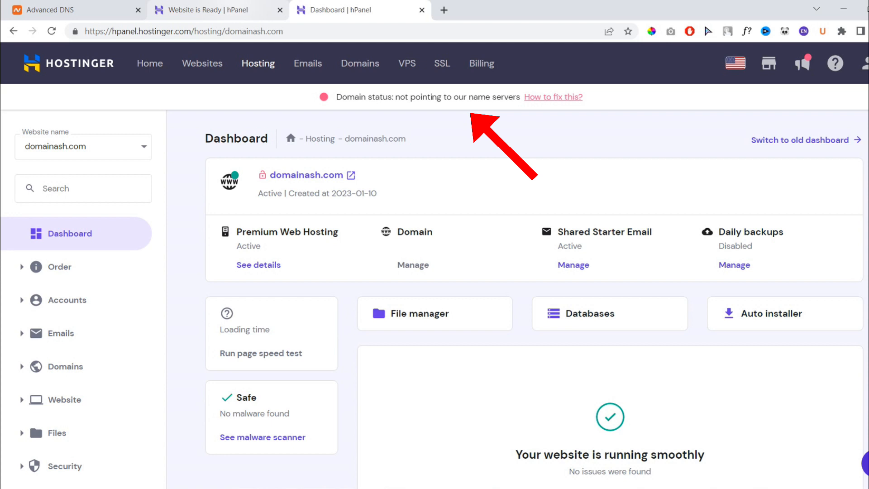
click(48, 9)
drag(336, 192, 210, 192)
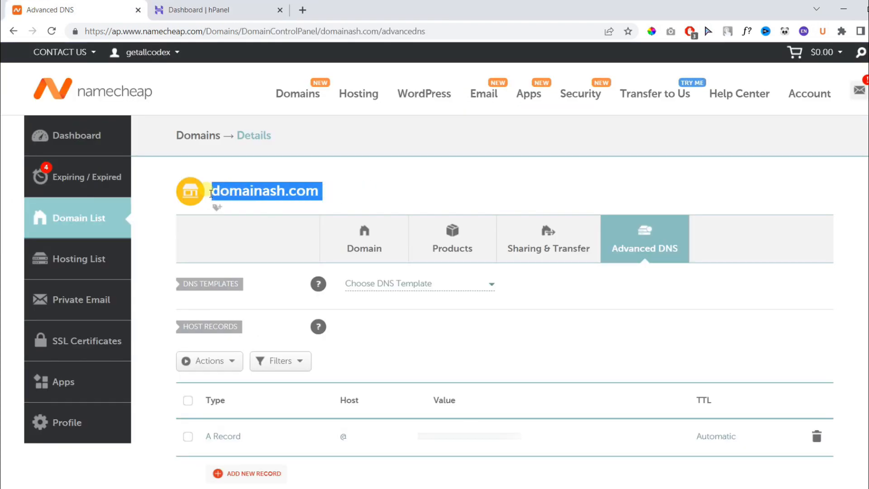
right_click(212, 193)
click(278, 224)
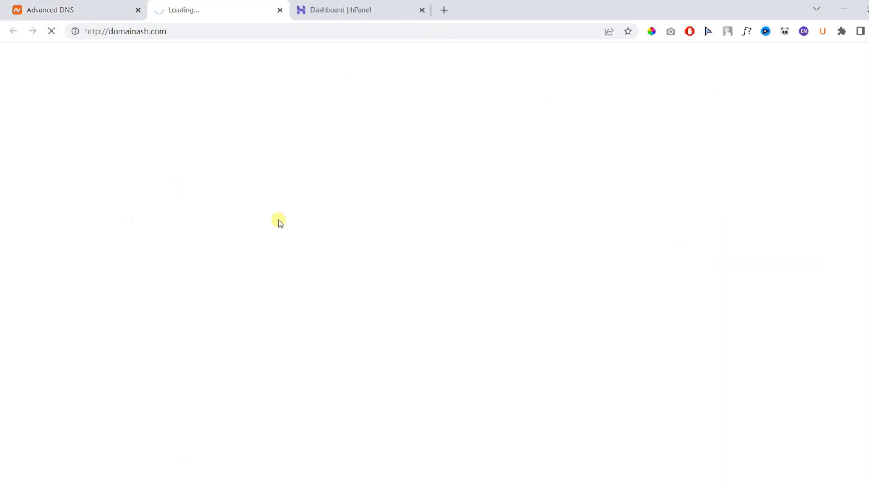
click(316, 307)
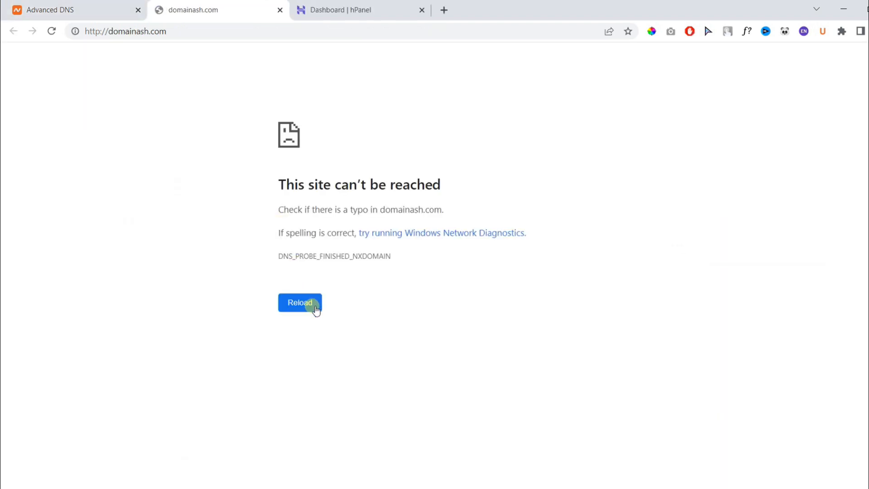
click(316, 307)
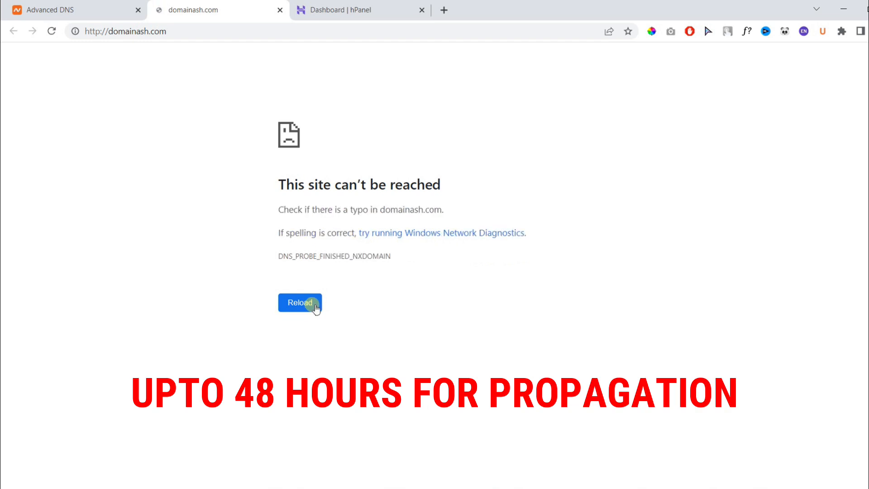
- Load domainash.com in a new incognito window to confirm it still can't be reached
click(134, 31)
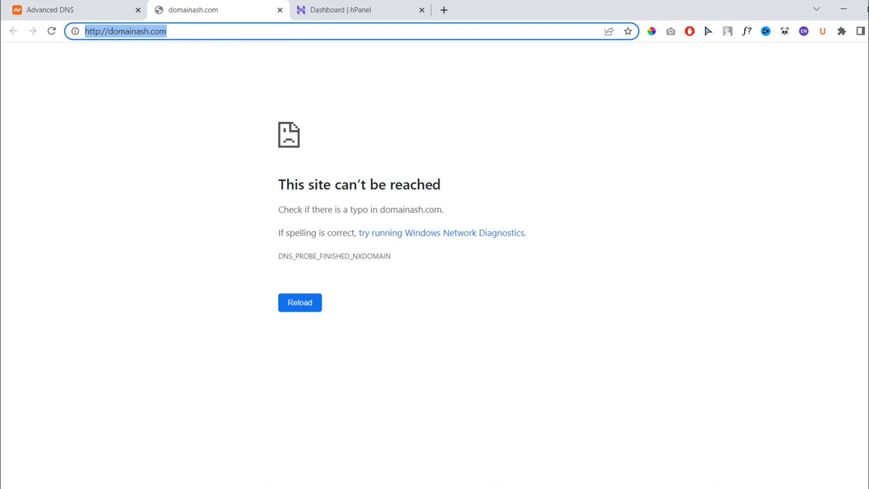
click(860, 32)
click(801, 70)
key(ctrl+v)
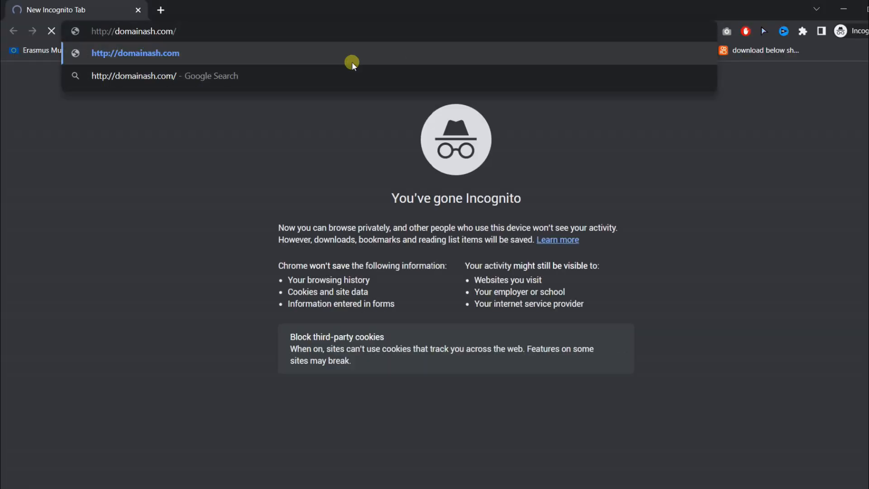
key(Return)
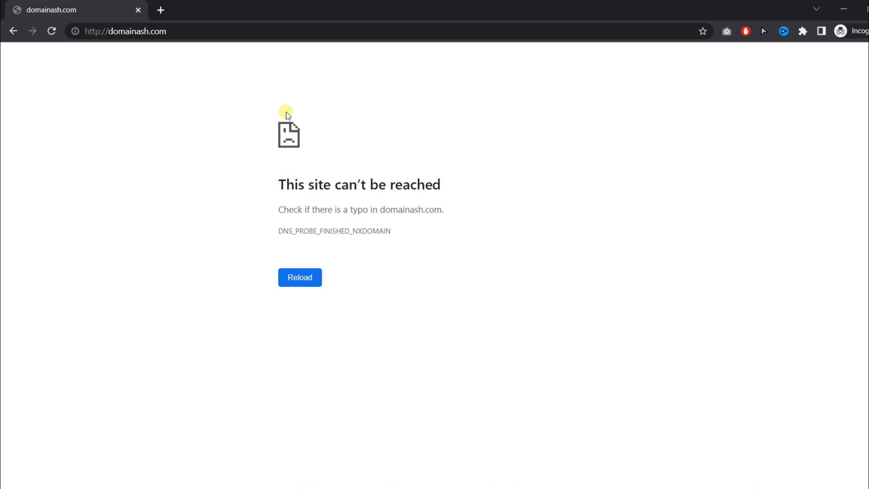
- Load dnschecker.org in a new tab and enter domainash.com in the lookup field
click(160, 10)
text(d)
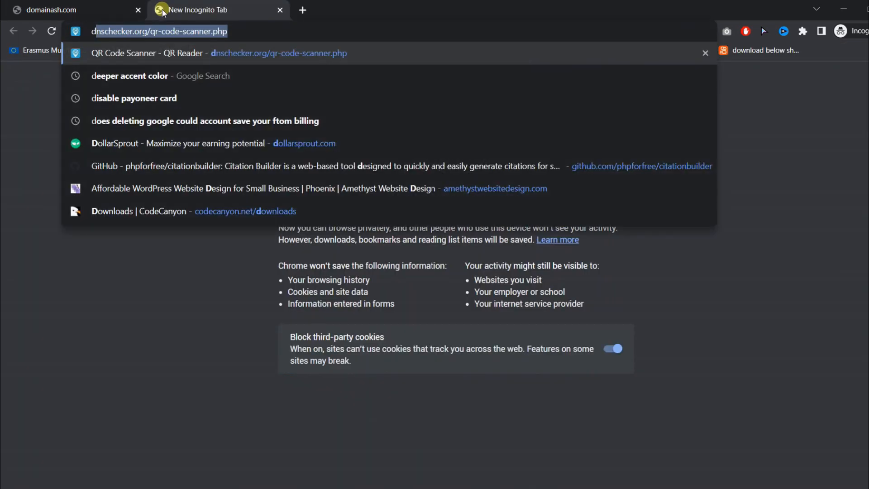
text(nsc)
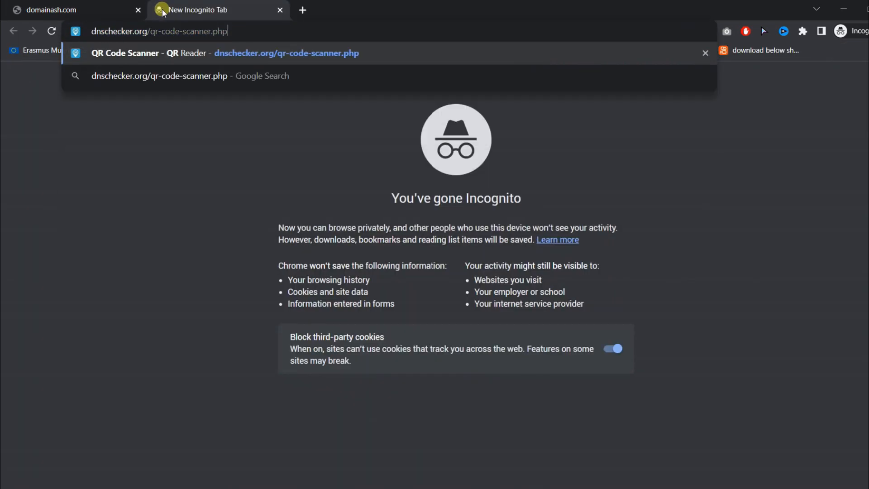
text(hecker.org/)
key(Return)
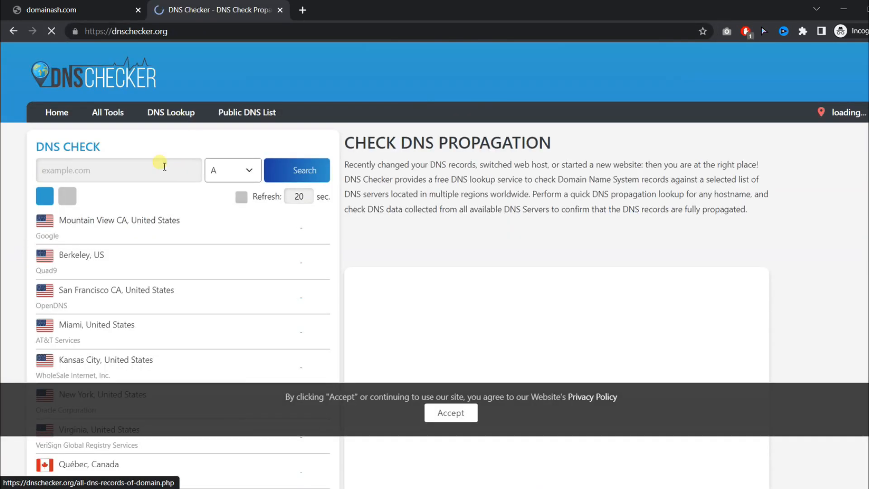
click(150, 170)
key(ctrl+v)
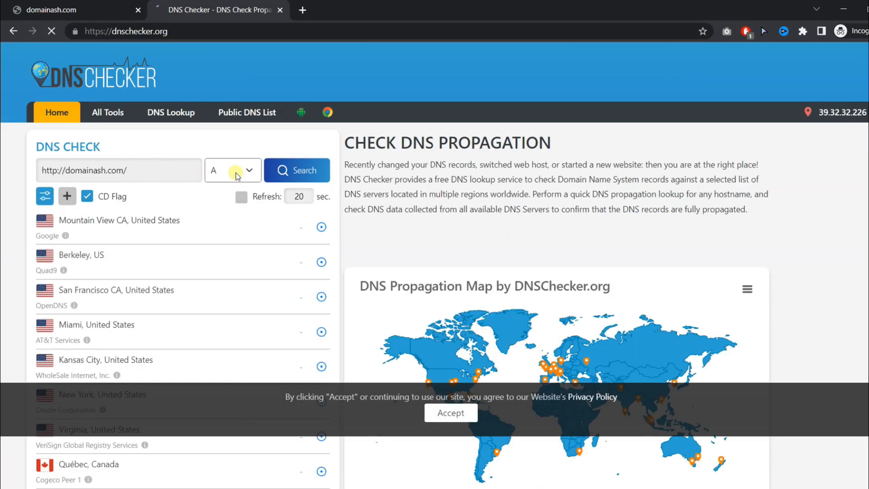
- Run the A-record propagation check for domainash.com and dismiss the cookie notice
click(236, 171)
click(297, 170)
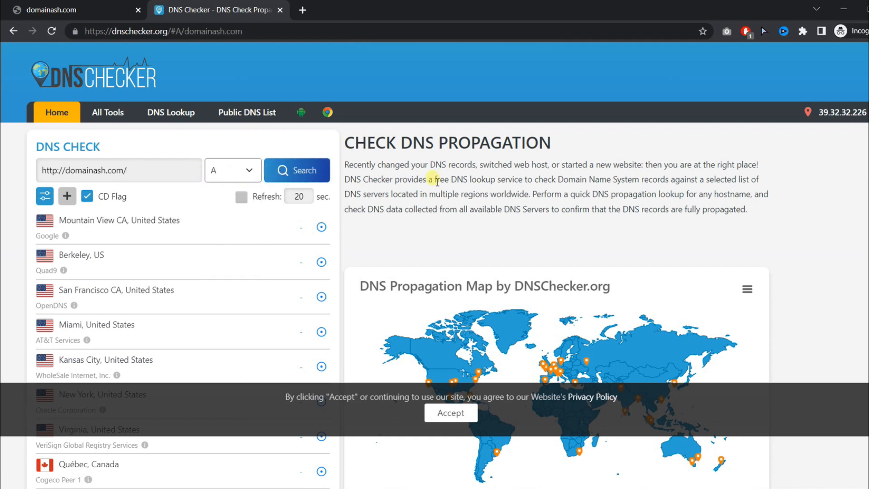
click(451, 413)
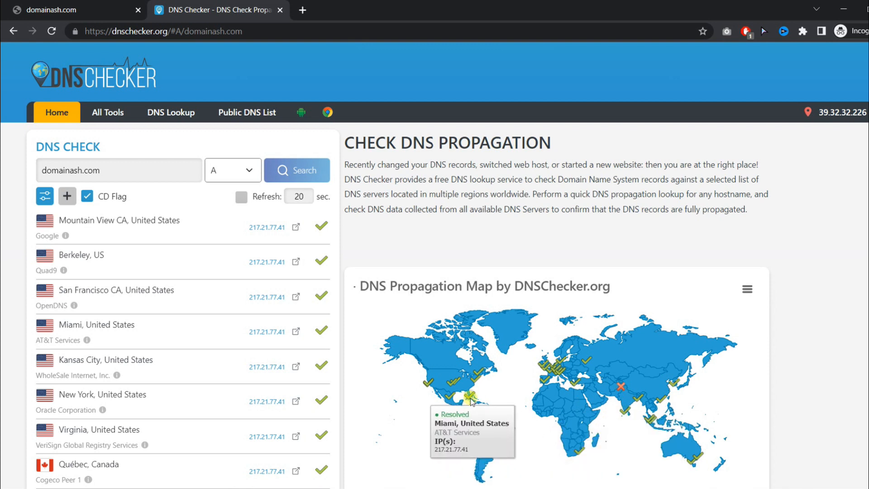
scroll(407, 340, down, 2)
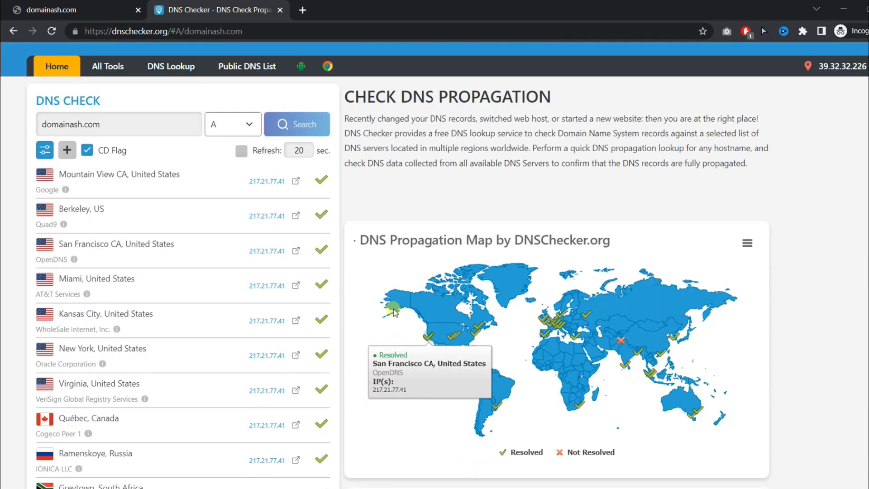
scroll(394, 311, down, 1)
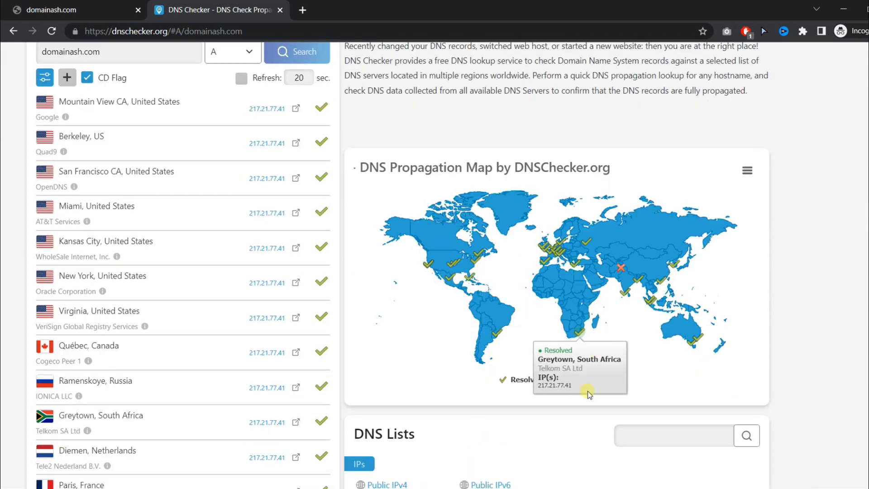